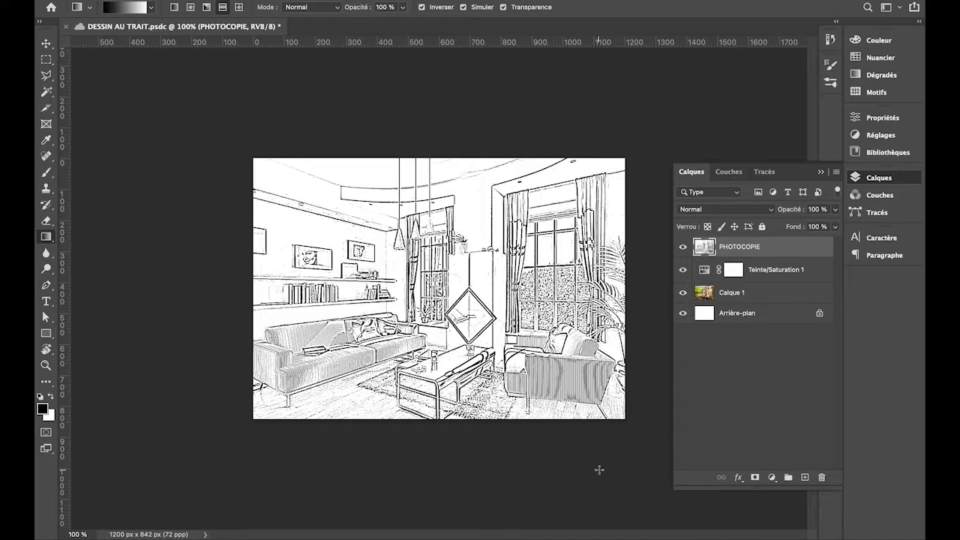
Duplicate the Calque 1 layer, move the copy above PHOTOCOPIE at the top of the stack, and rename it ESTHETIQUE
left_click(734, 301)
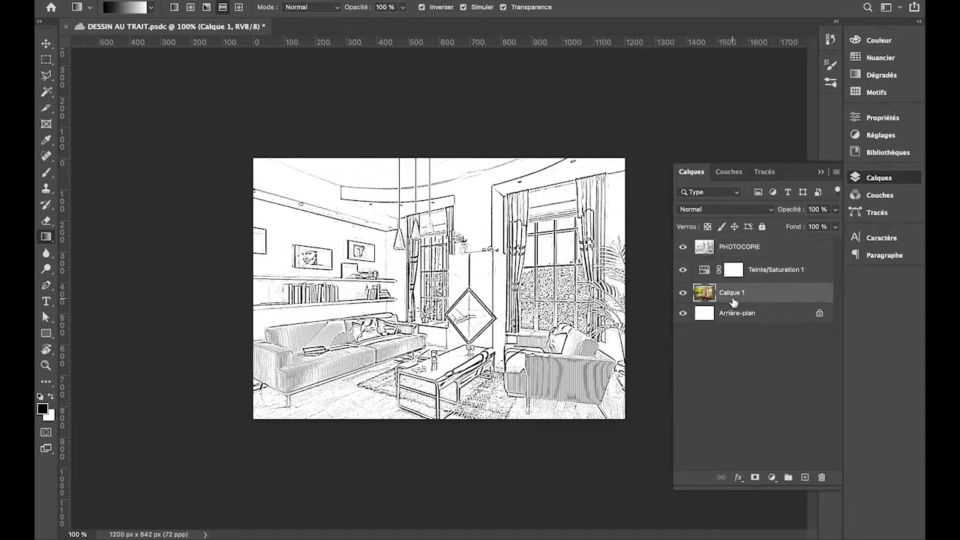
left_click_drag(733, 303, 805, 477)
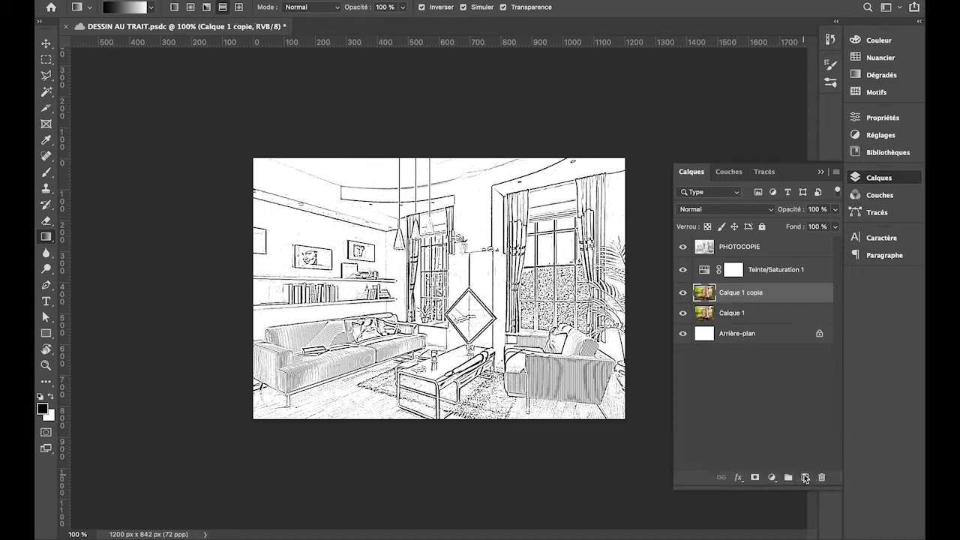
left_click_drag(767, 295, 760, 247)
double_click(746, 246)
type("ESTHETIQUE")
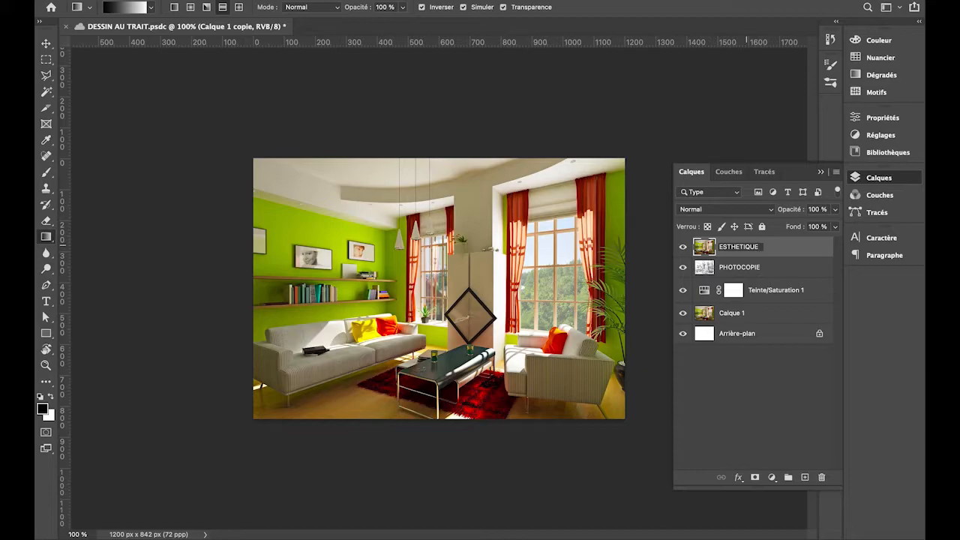
key("Return")
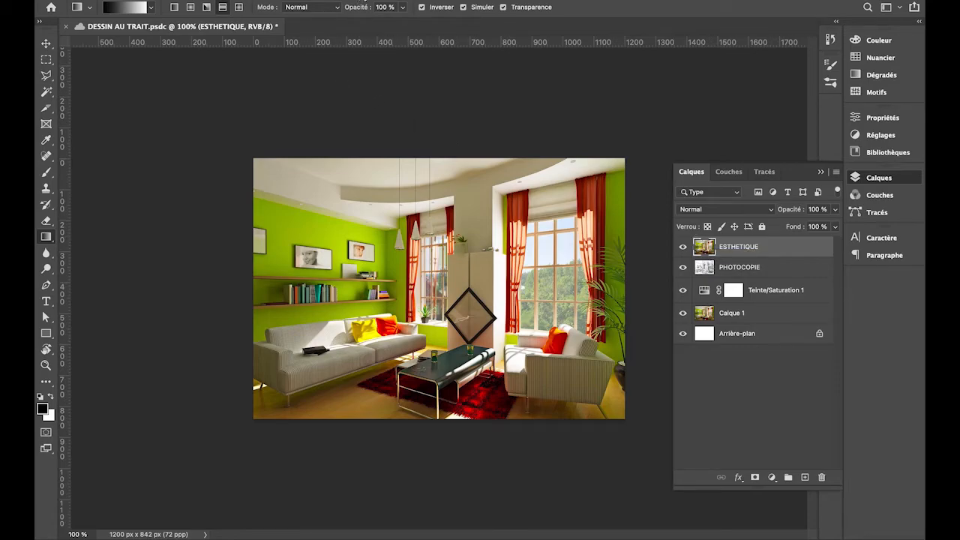
Open the Filter Gallery for the ESTHETIQUE layer and show the Contour lumineux filter in the Esthétiques category
left_click(363, 1)
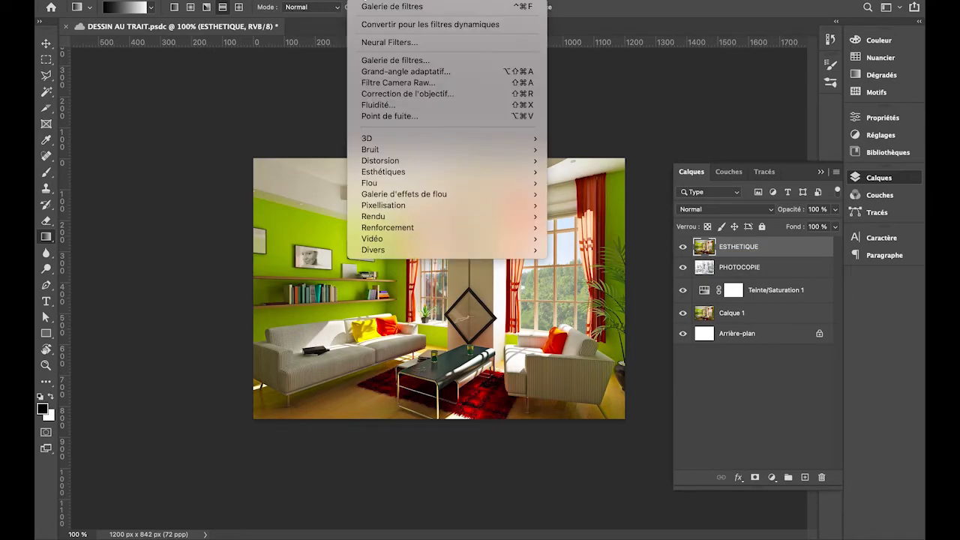
left_click(381, 61)
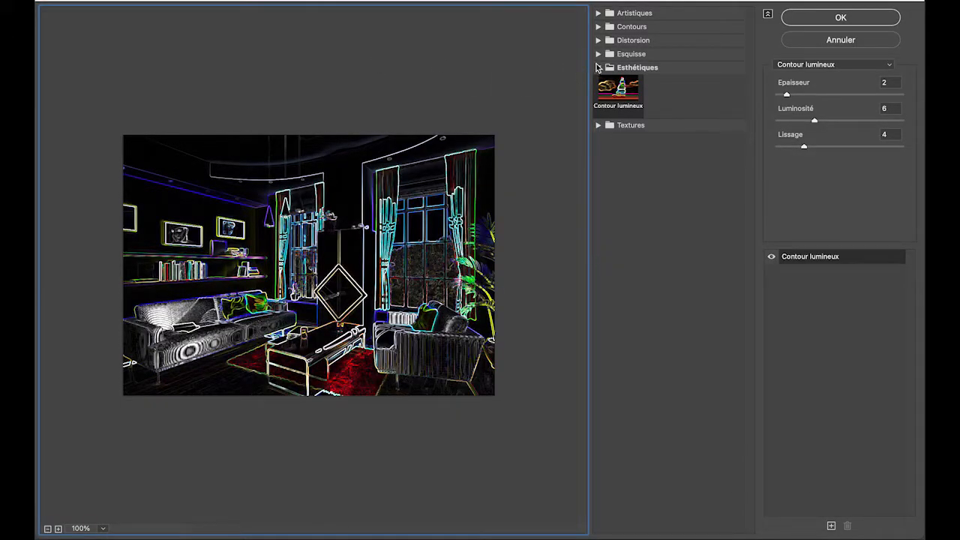
left_click(598, 67)
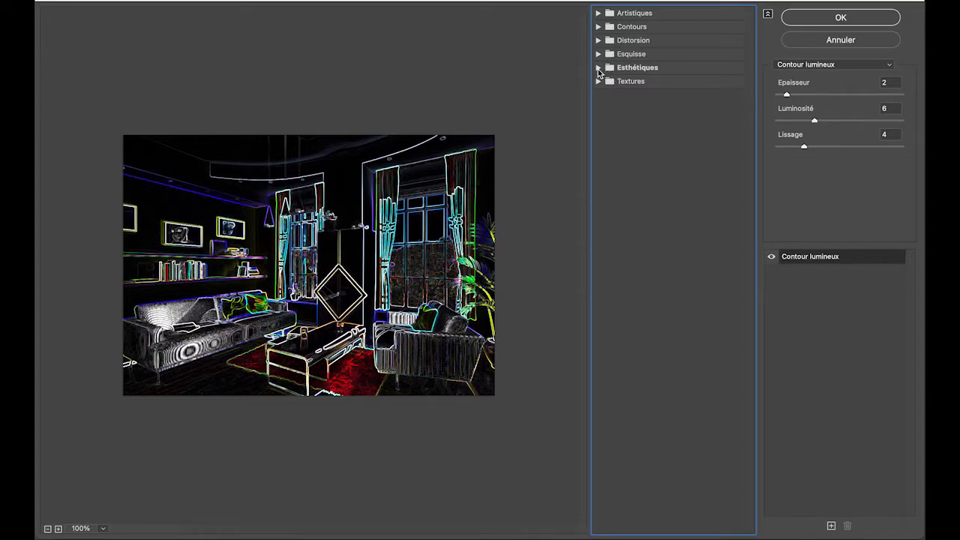
left_click(599, 68)
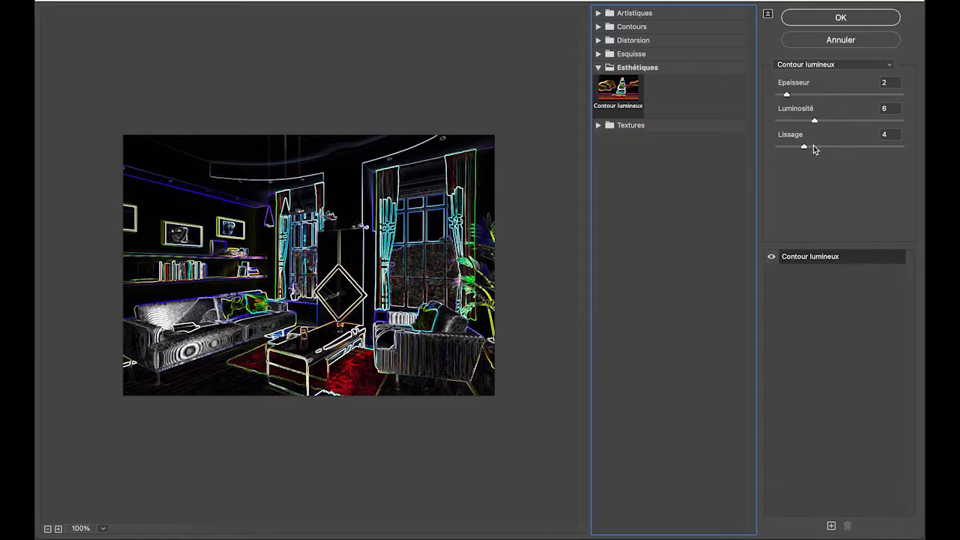
Try stronger Contour lumineux settings with Luminosité 17, Lissage 11 and Epaisseur 7
left_click_drag(815, 123, 882, 127)
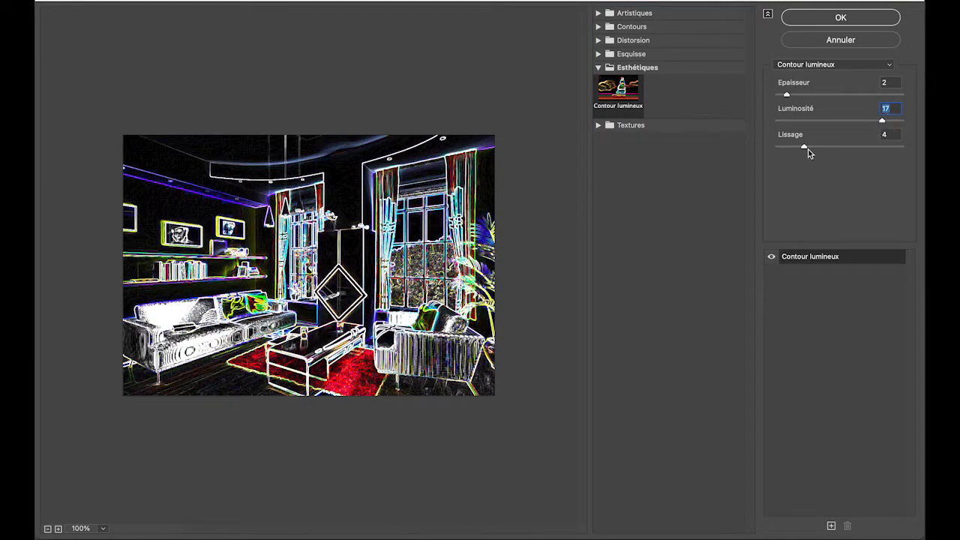
left_click(867, 146)
left_click(801, 97)
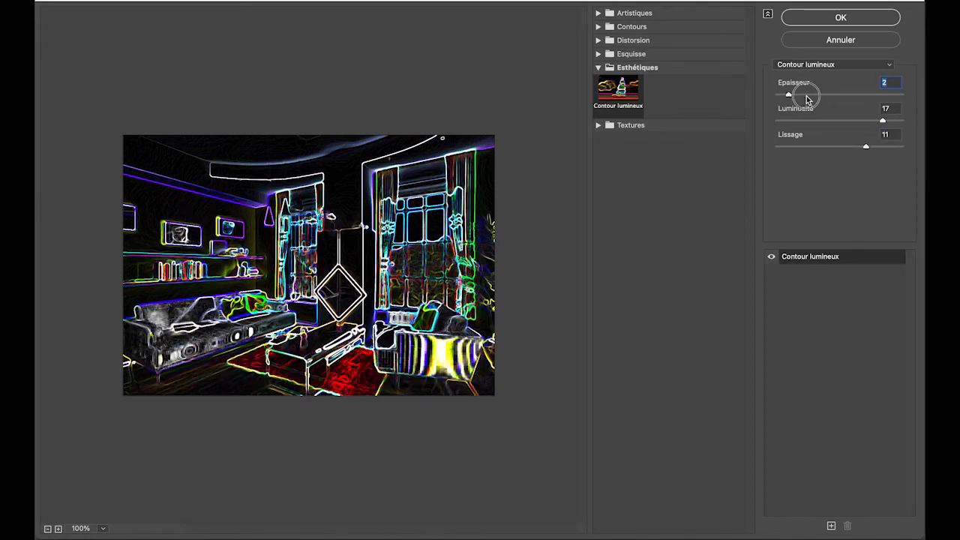
left_click_drag(801, 97, 836, 95)
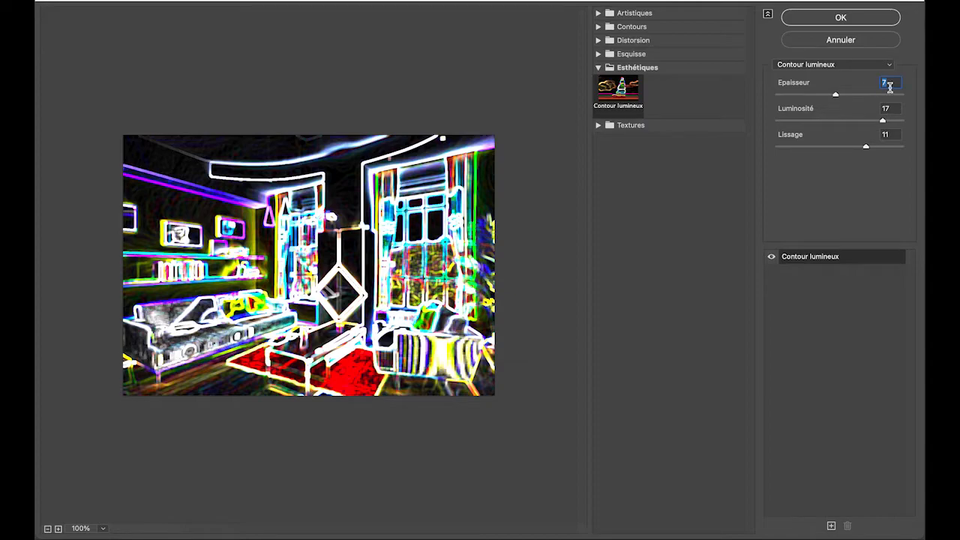
Set Contour lumineux to Epaisseur 2, Luminosité 6 and Lissage 4, and apply the filter
type("2")
key("Tab")
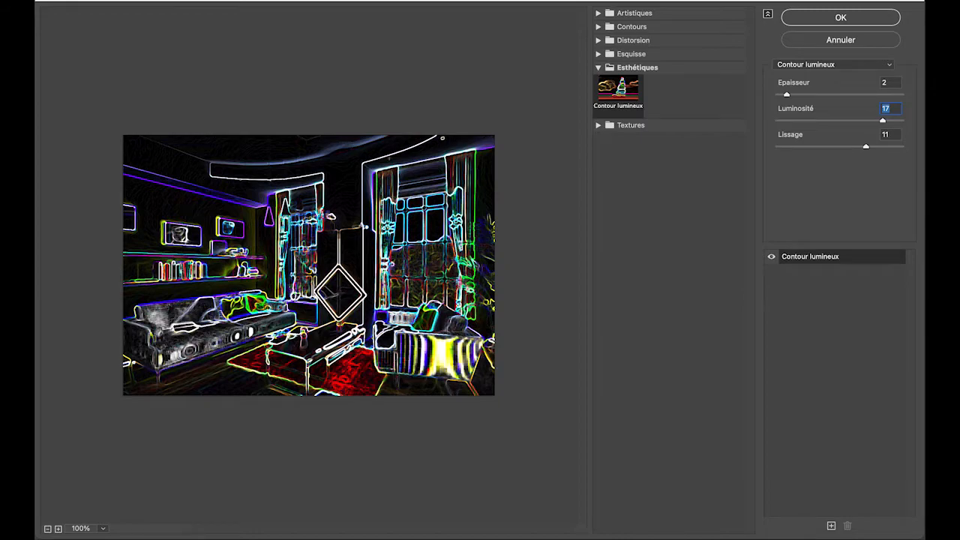
type("6")
key("Tab")
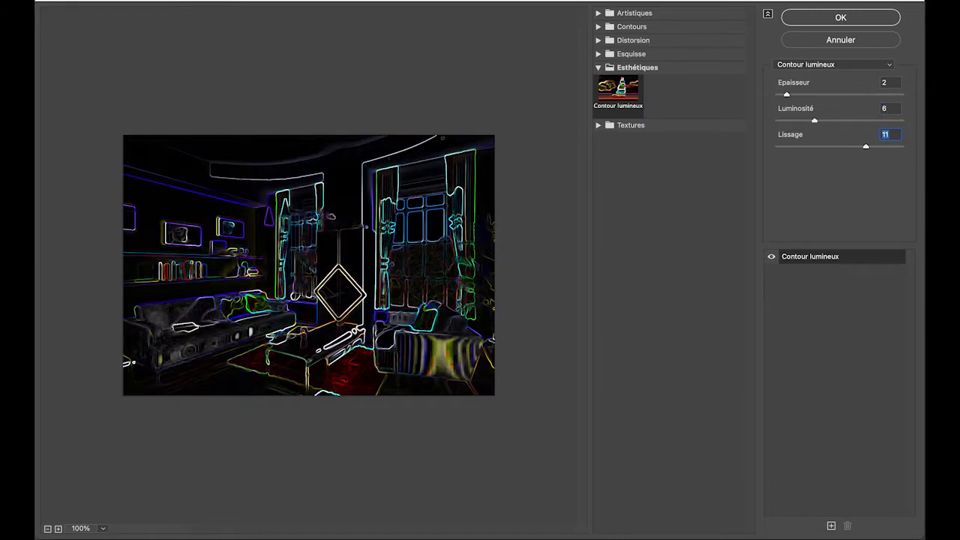
type("4")
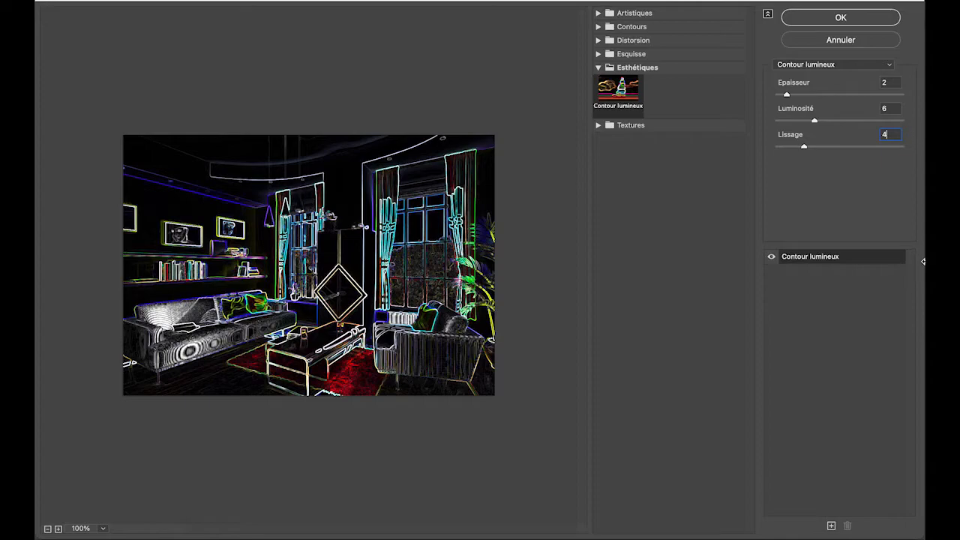
left_click(852, 23)
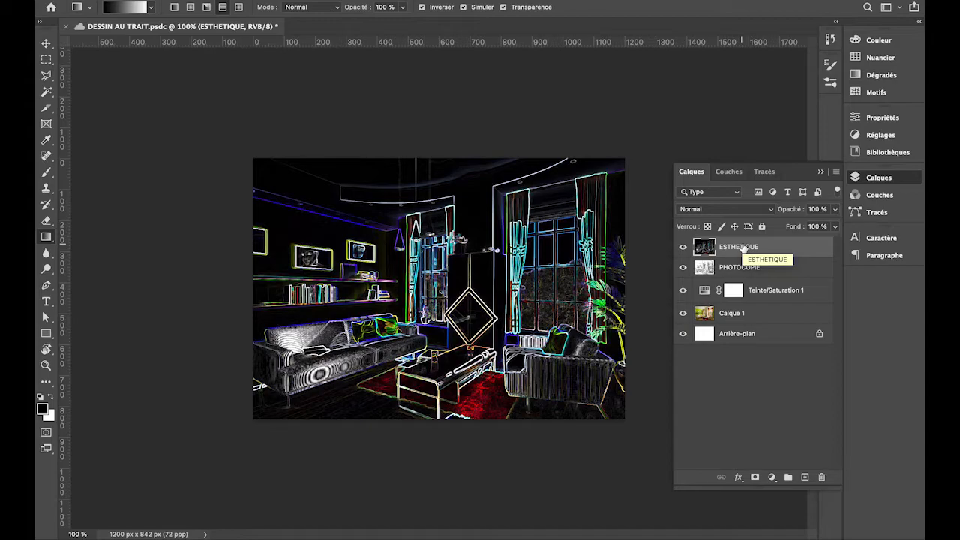
Invert the colours of the ESTHETIQUE layer and add a Noir et blanc adjustment layer above it
key("super+i")
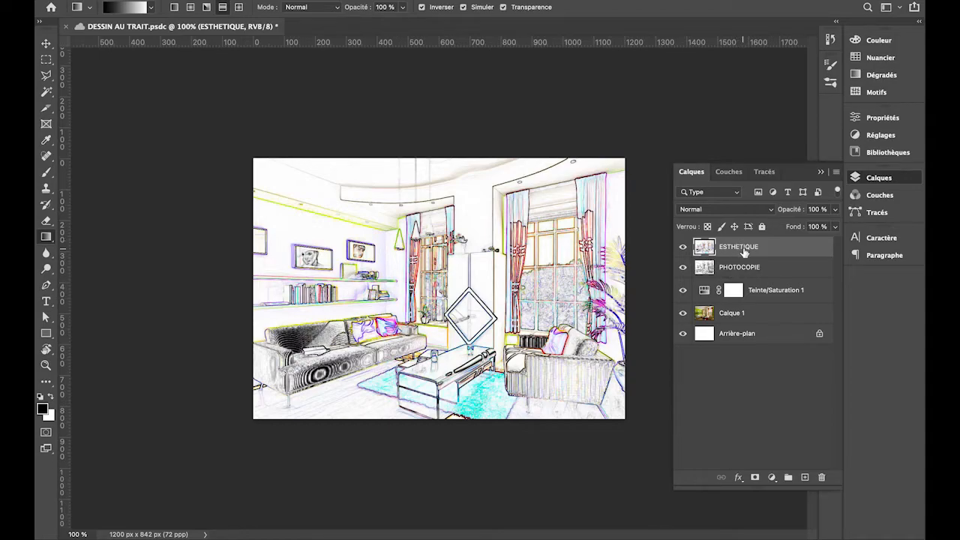
left_click(772, 477)
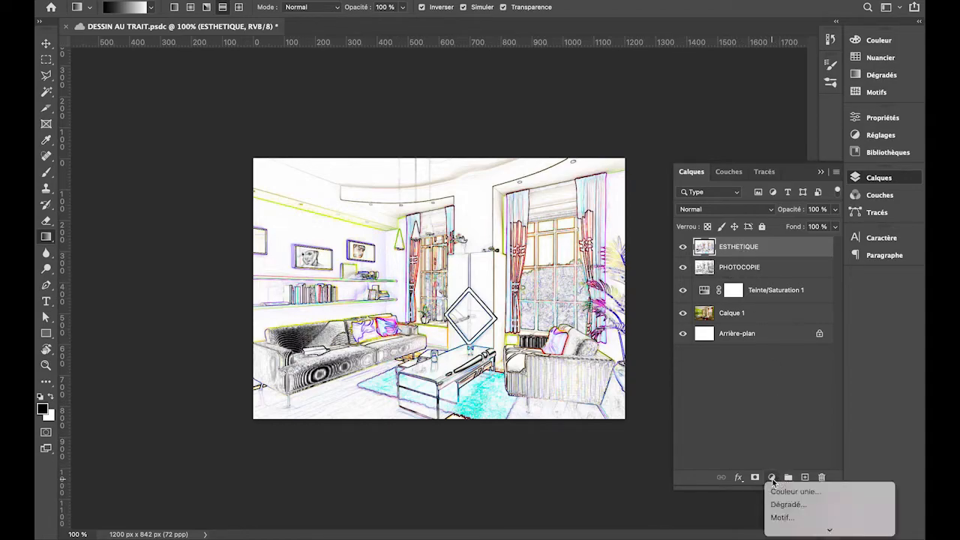
mouse_move(786, 527)
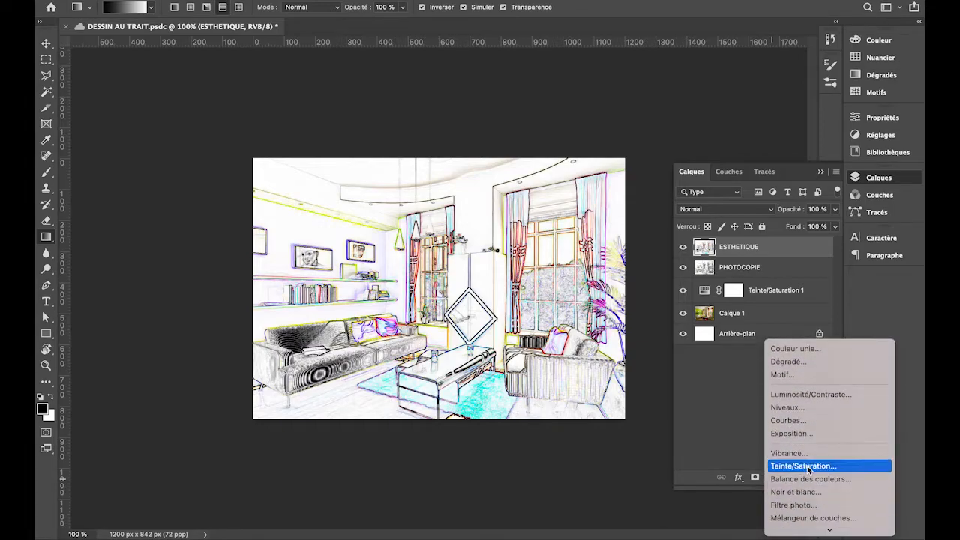
left_click(798, 492)
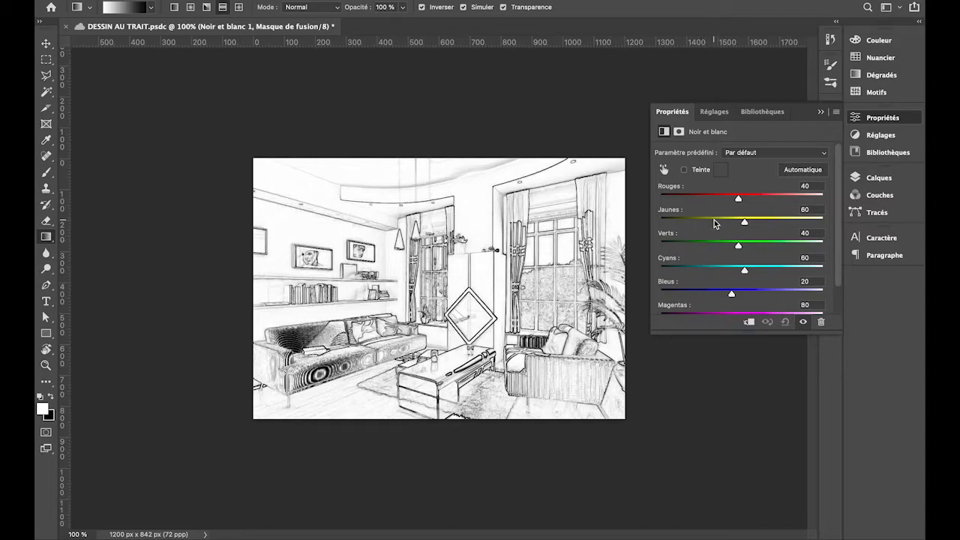
Set the Noir et blanc adjustment to Rouges -57, Jaunes 130, Verts 86, Cyans 75, Bleus 46 and Magentas 56
left_click(808, 186)
type("-57")
key("Tab")
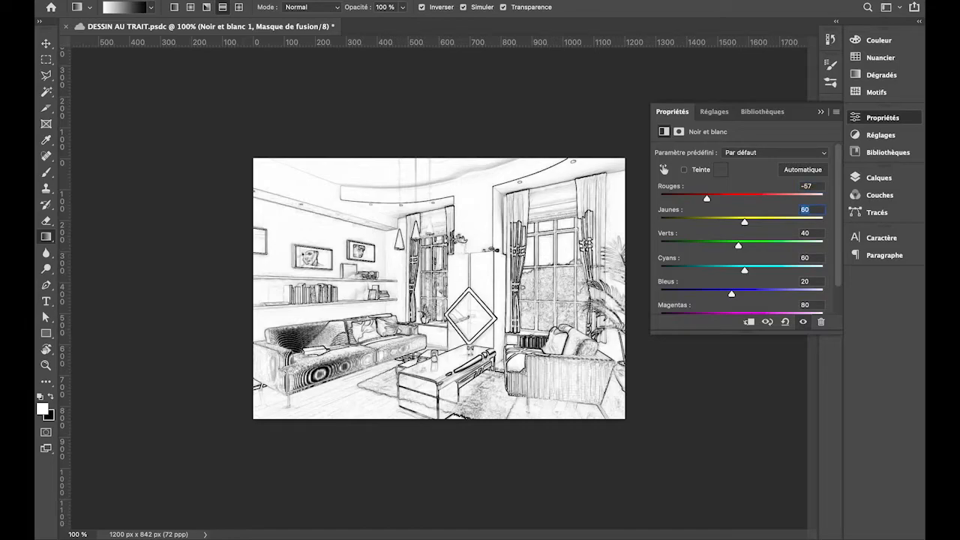
type("130")
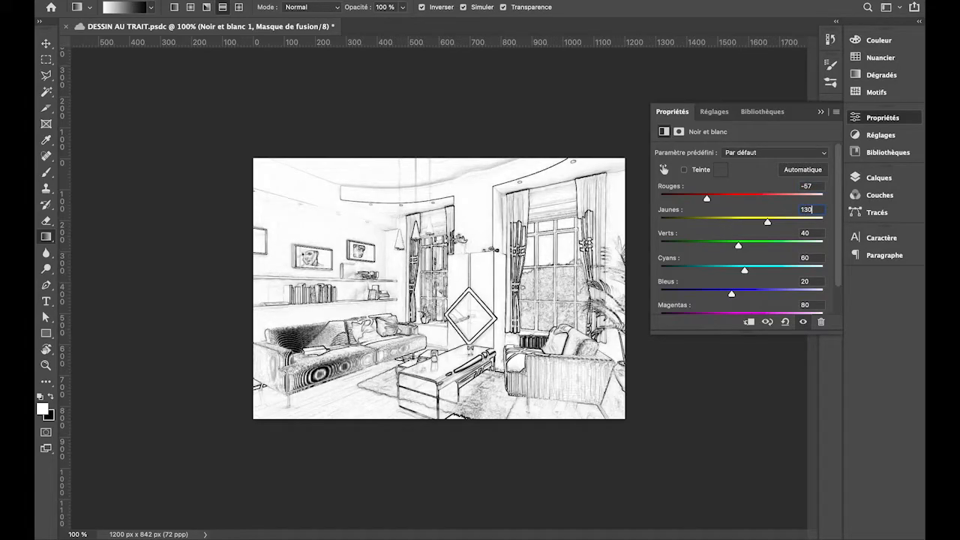
key("Tab")
type("86")
key("Tab")
type("75")
key("Tab")
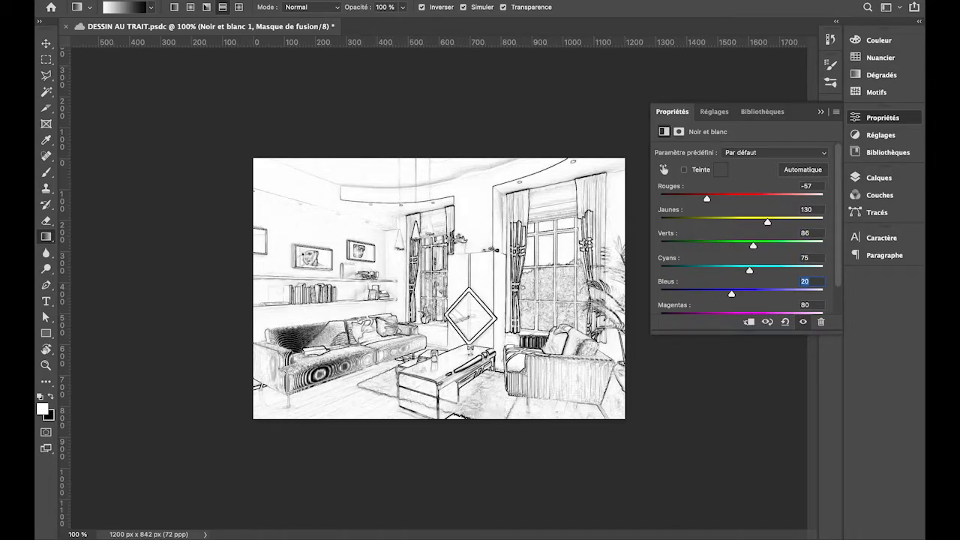
type("46")
key("Tab")
type("56")
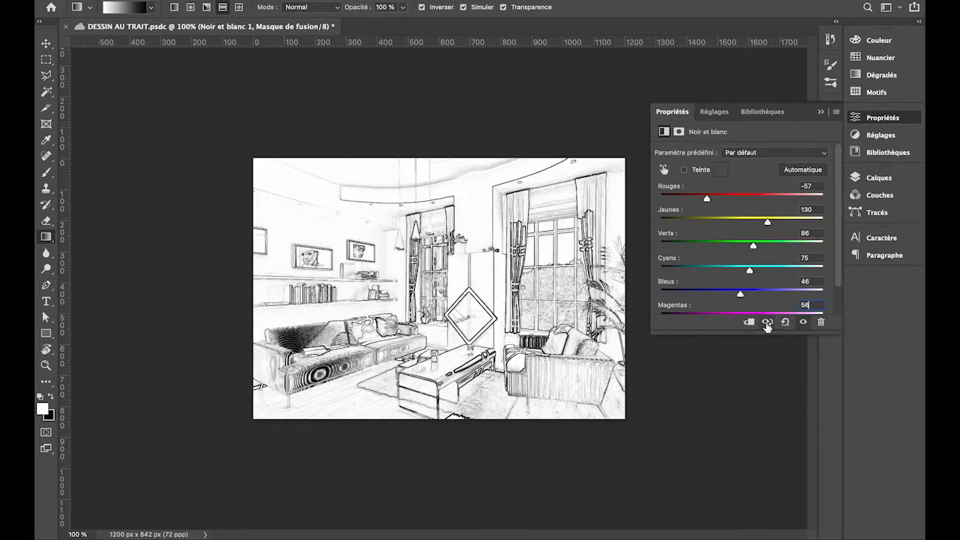
Compare the drawing with the previous state of the Noir et blanc adjustment several times
left_click(766, 322)
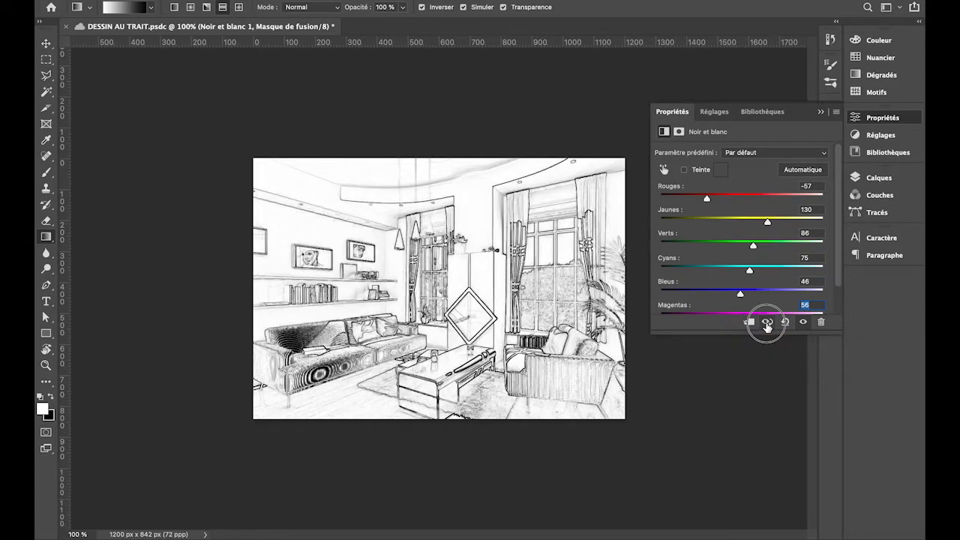
left_click(767, 322)
left_click(766, 323)
left_click(767, 323)
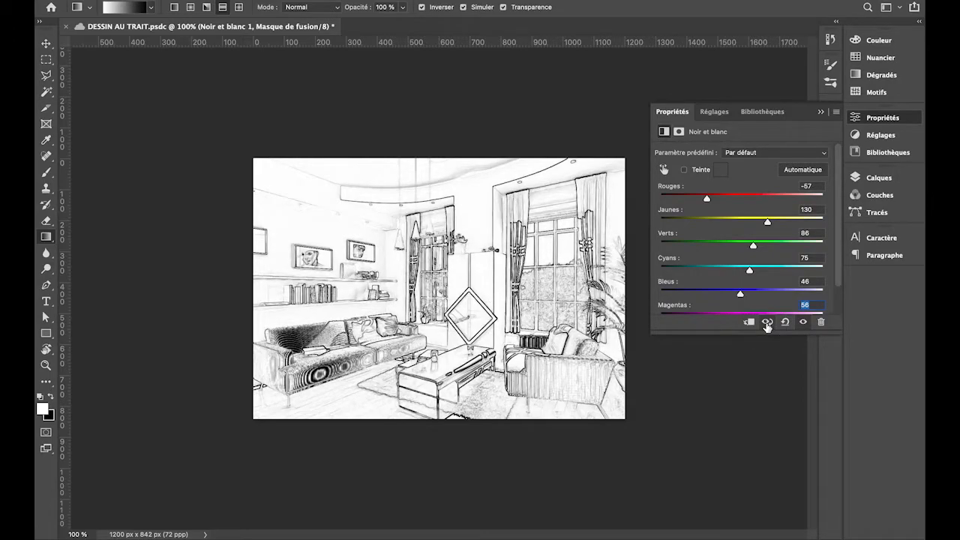
left_click(767, 323)
left_click(766, 323)
left_click(767, 322)
Clip the Noir et blanc 1 adjustment layer to the ESTHETIQUE layer
left_click(821, 111)
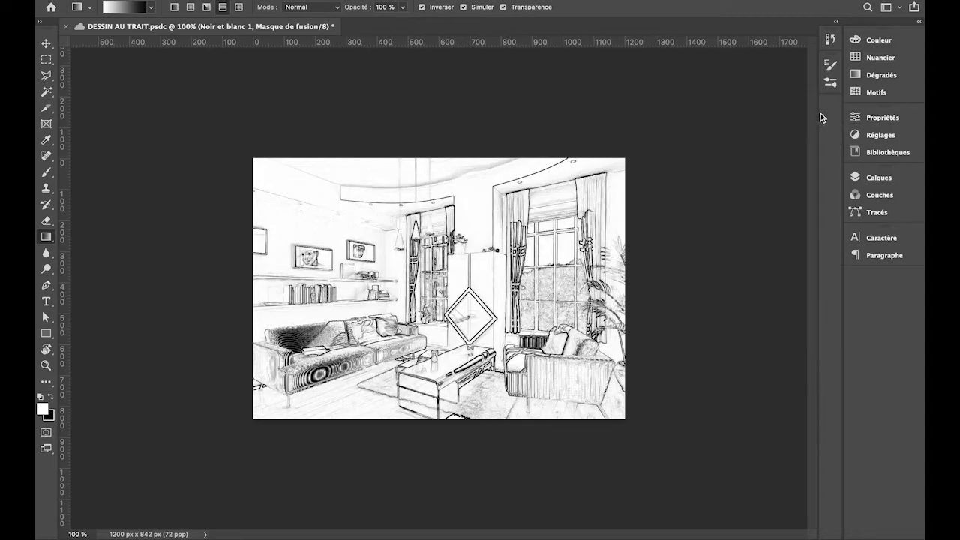
left_click(859, 185)
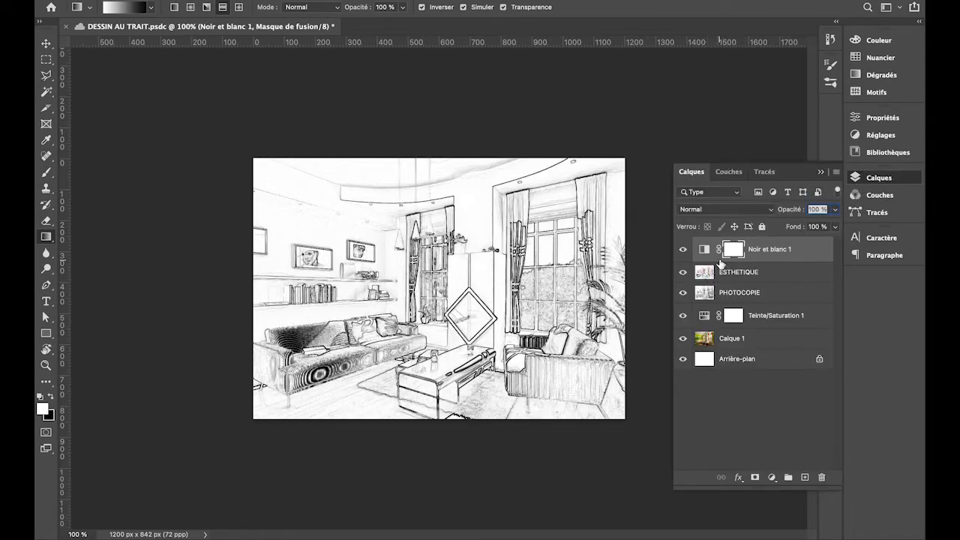
left_click(719, 257, "alt")
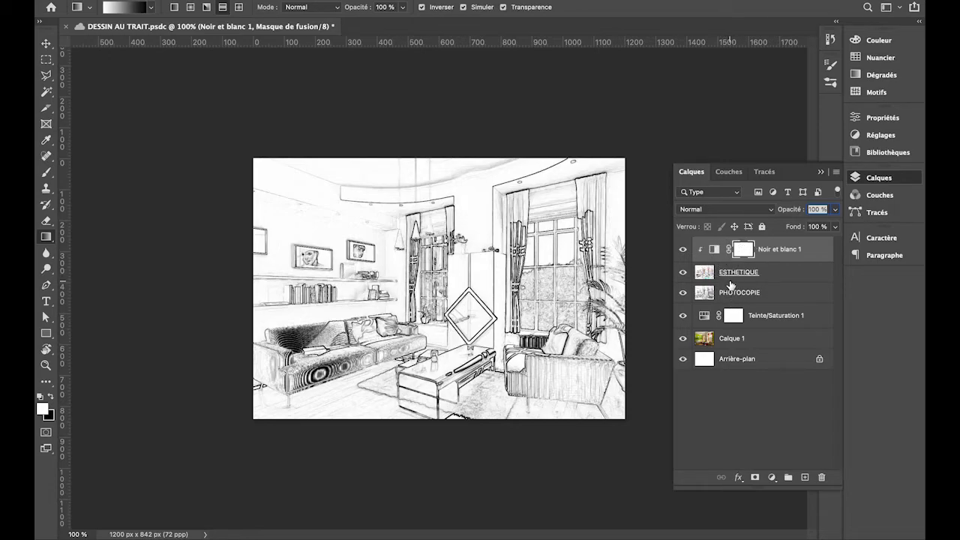
Toggle the visibility of the ESTHETIQUE layer to compare its line drawing with the PHOTOCOPIE version
left_click(683, 273)
left_click(683, 273)
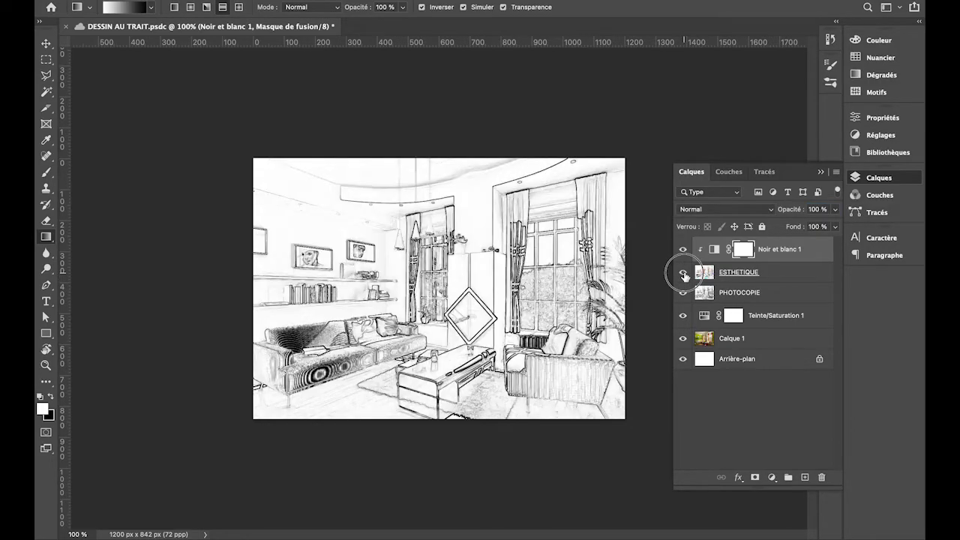
left_click(683, 273)
left_click(684, 273)
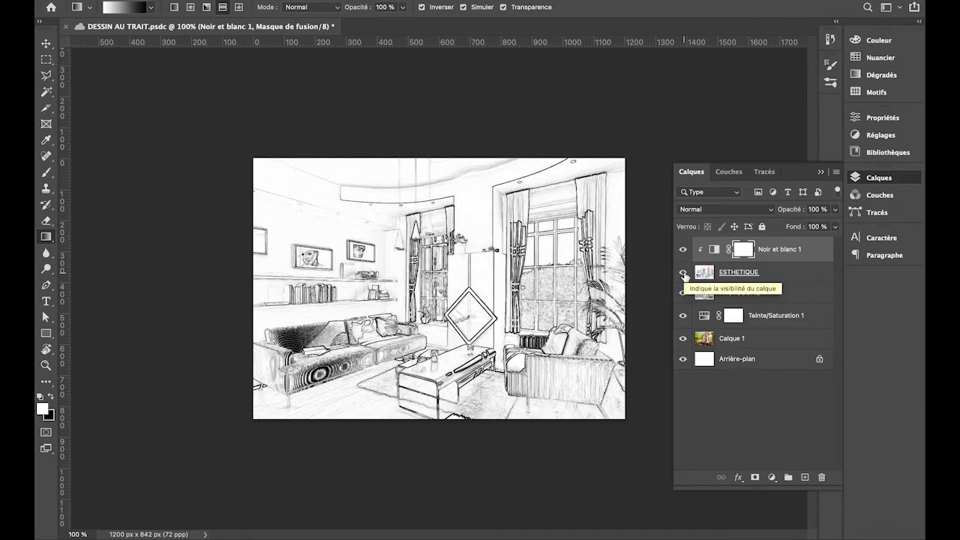
left_click(683, 273)
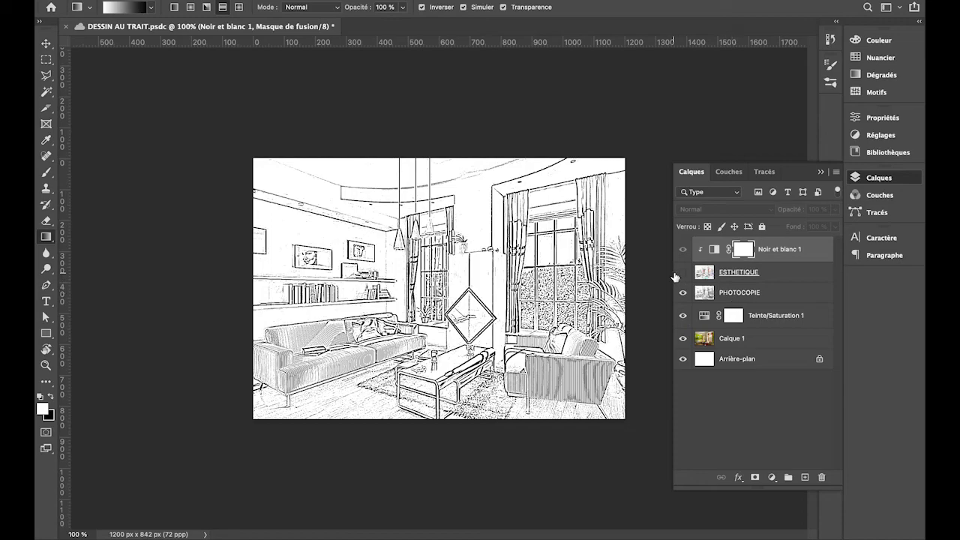
left_click(682, 274)
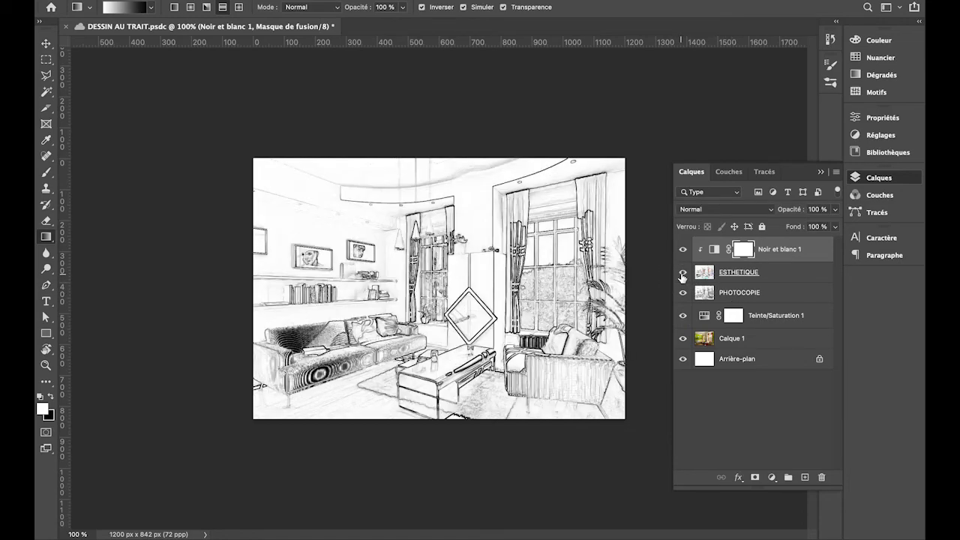